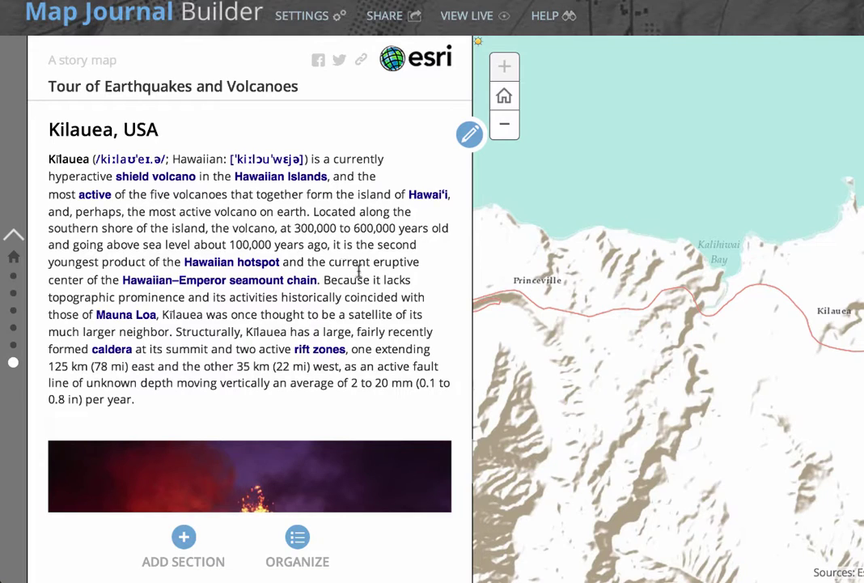
# - Open the story map's Settings dialog, showing Side Panel as the current layout
pyautogui.click(297, 18)
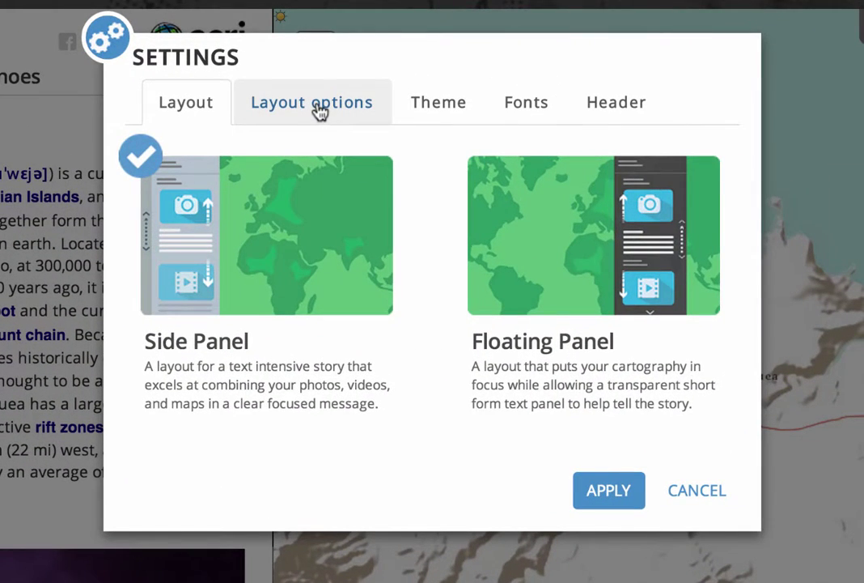
# - Preview the side panel on the right, then keep it on the left at medium width
pyautogui.click(320, 111)
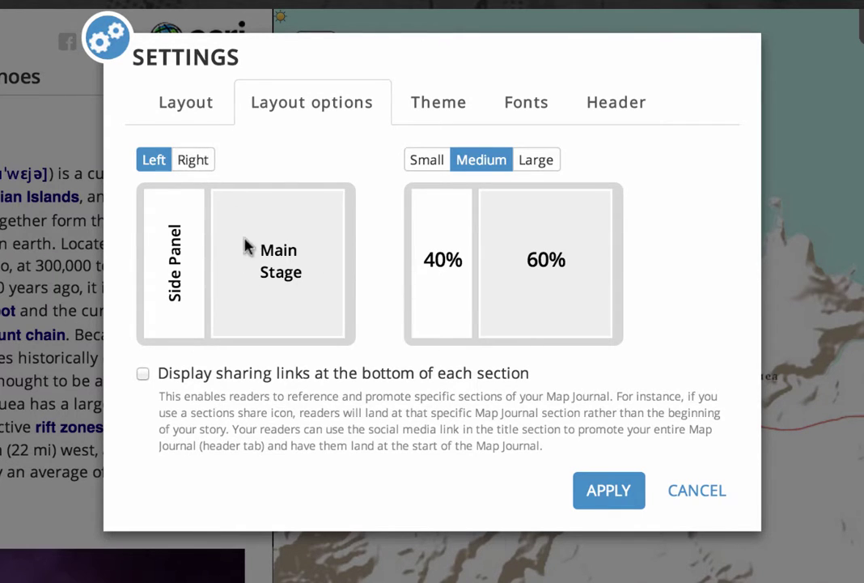
pyautogui.click(191, 162)
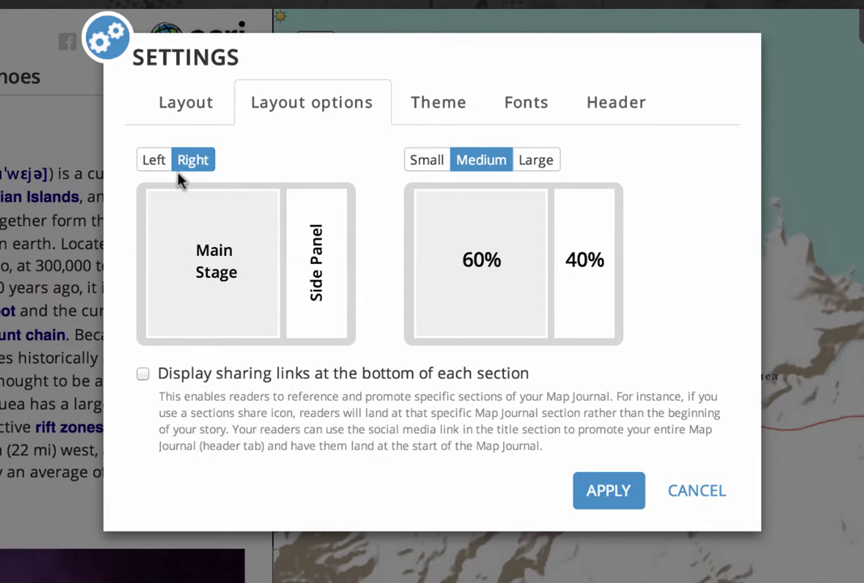
pyautogui.click(150, 160)
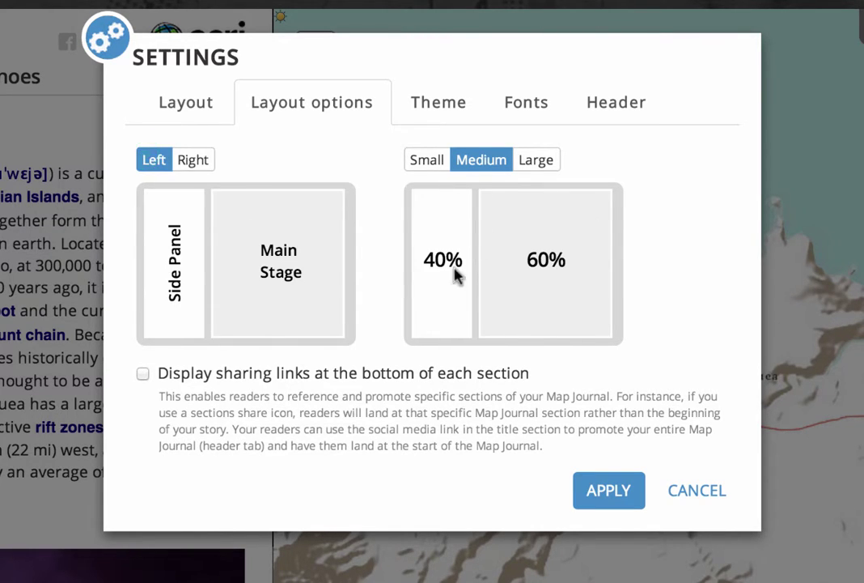
# - Apply the beige theme and leave the section title font at Open Sans
pyautogui.click(440, 108)
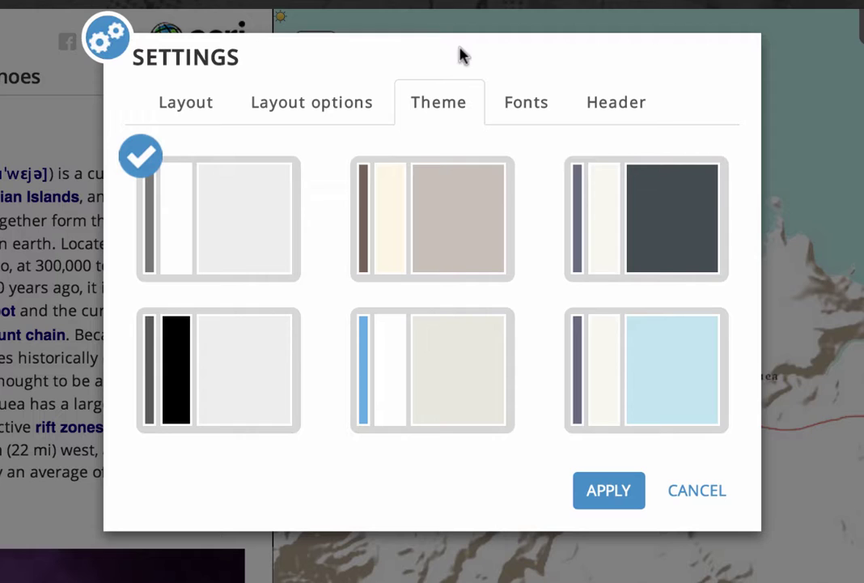
pyautogui.click(463, 231)
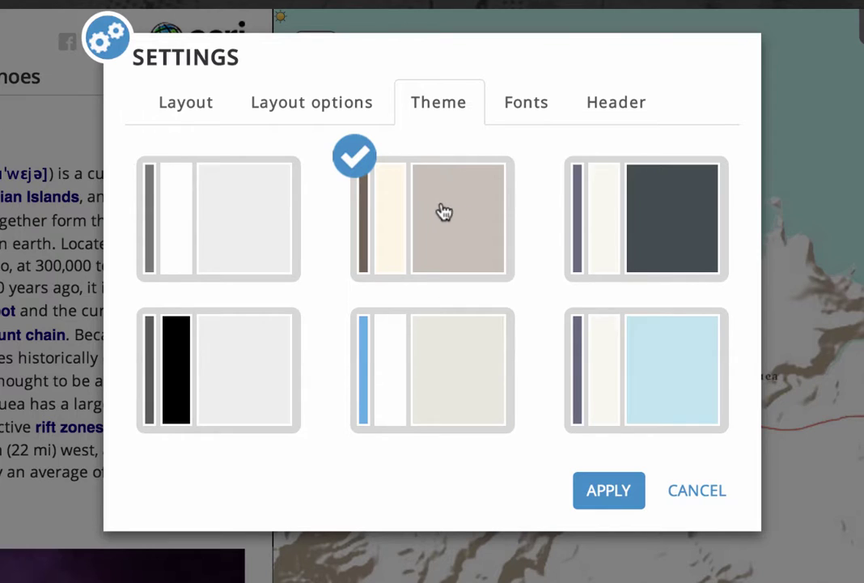
pyautogui.click(516, 102)
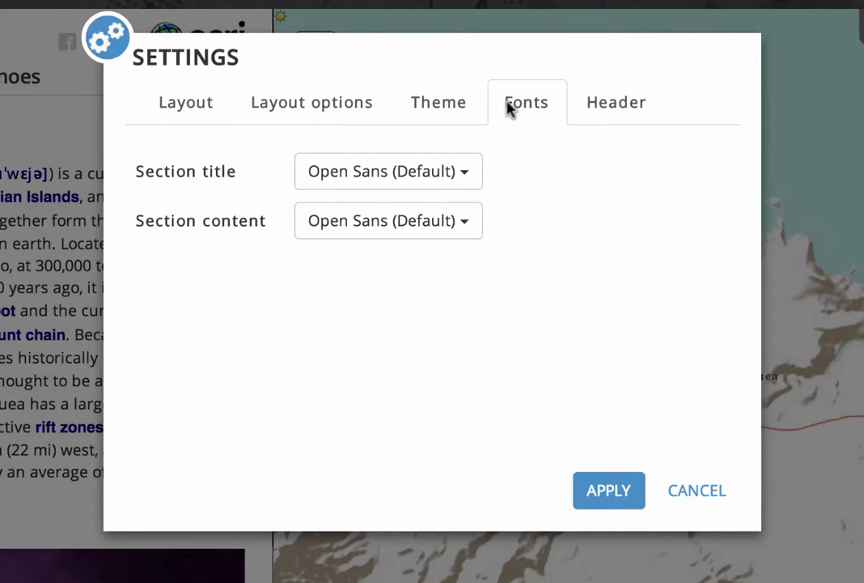
pyautogui.click(455, 174)
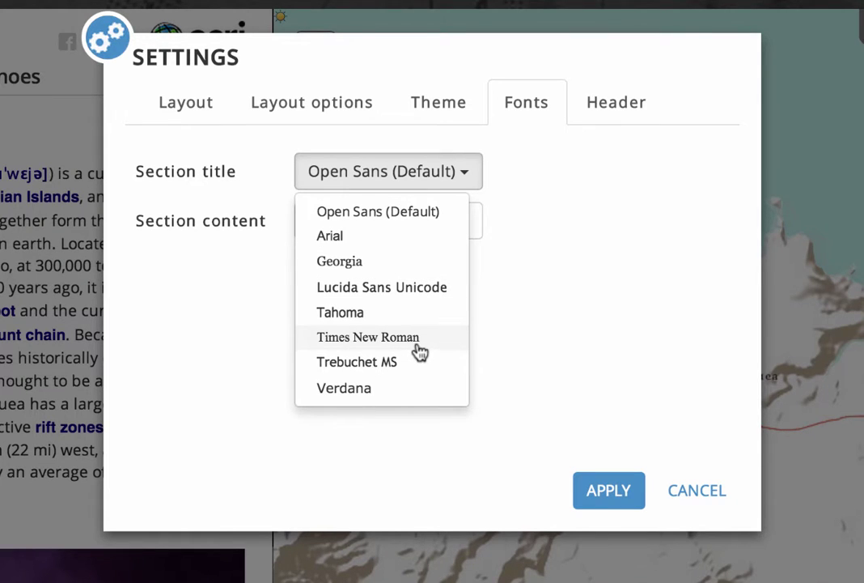
pyautogui.click(580, 216)
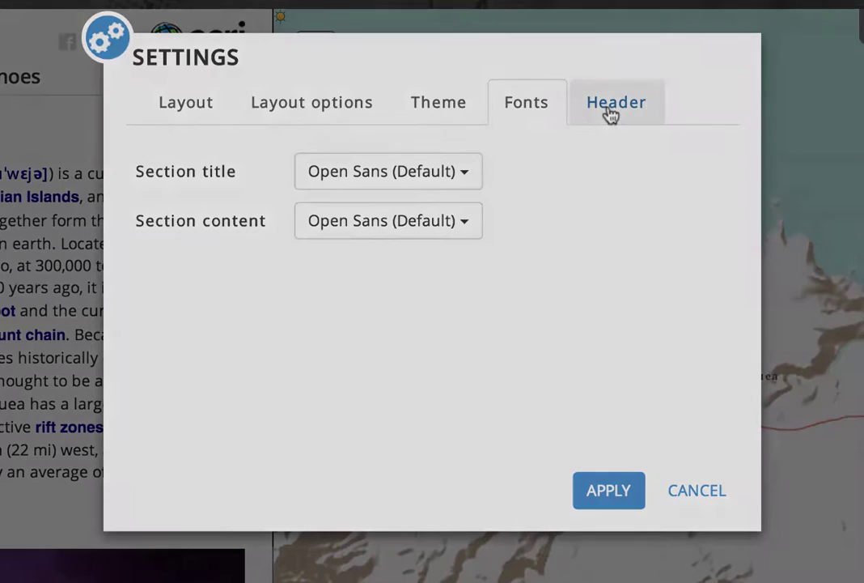
pyautogui.click(608, 112)
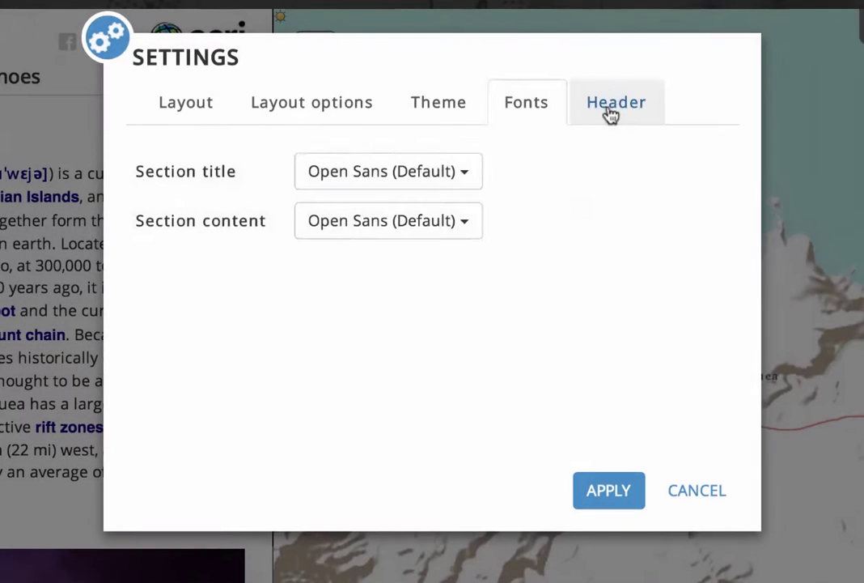
# - Switch the header to a custom logo and enter the TDSB logo image address
pyautogui.click(609, 112)
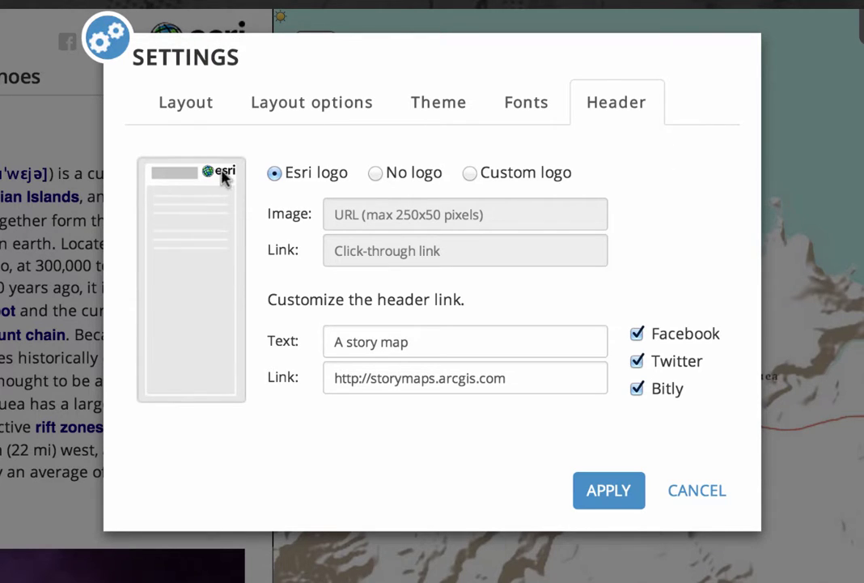
pyautogui.click(471, 175)
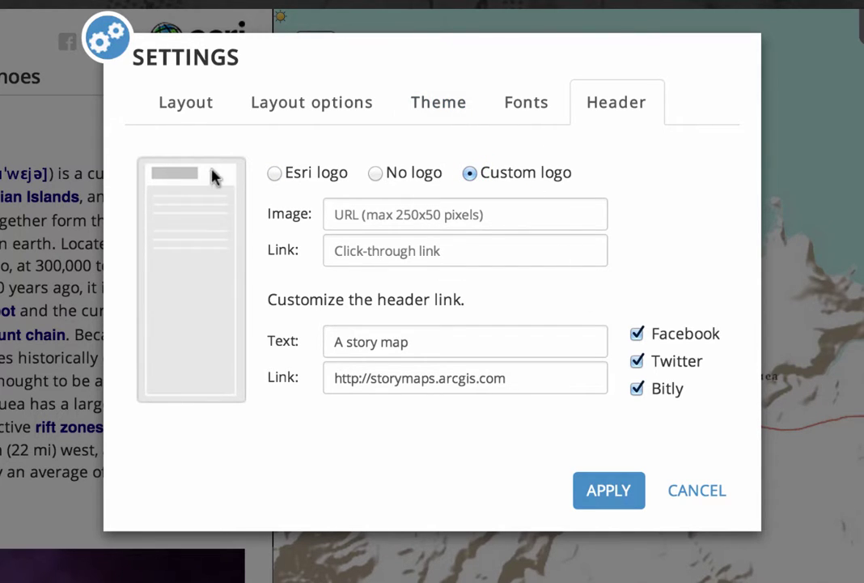
pyautogui.click(373, 218)
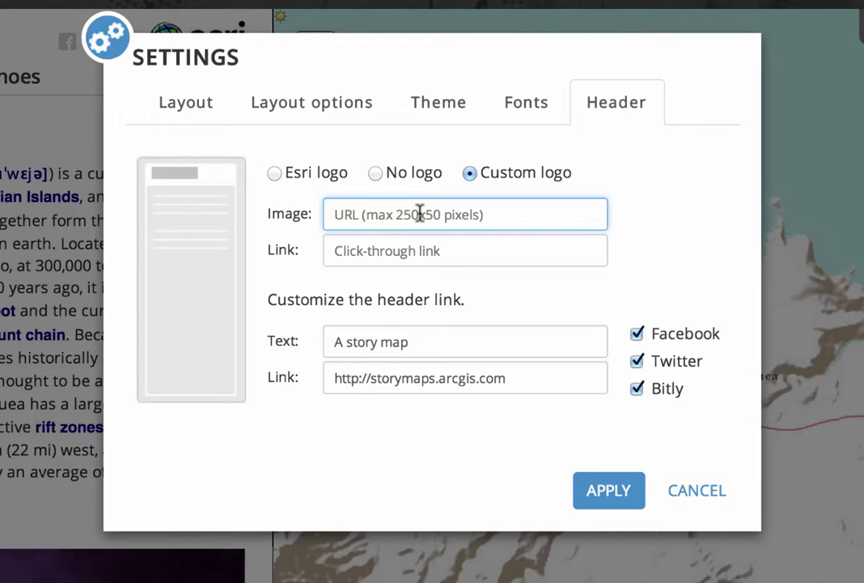
pyautogui.write('tds')
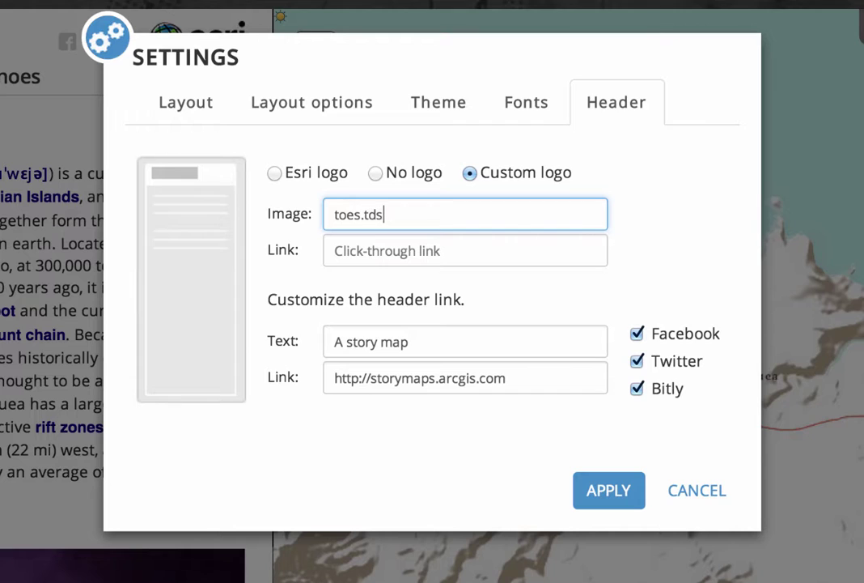
pyautogui.write('b.on.ca')
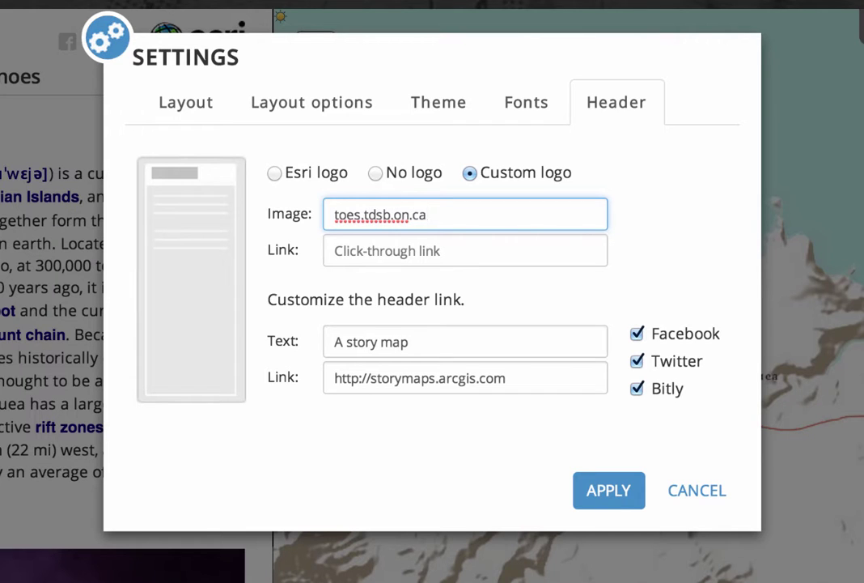
pyautogui.write('/a')
pyautogui.write('dmin/i/tdsb.gif')
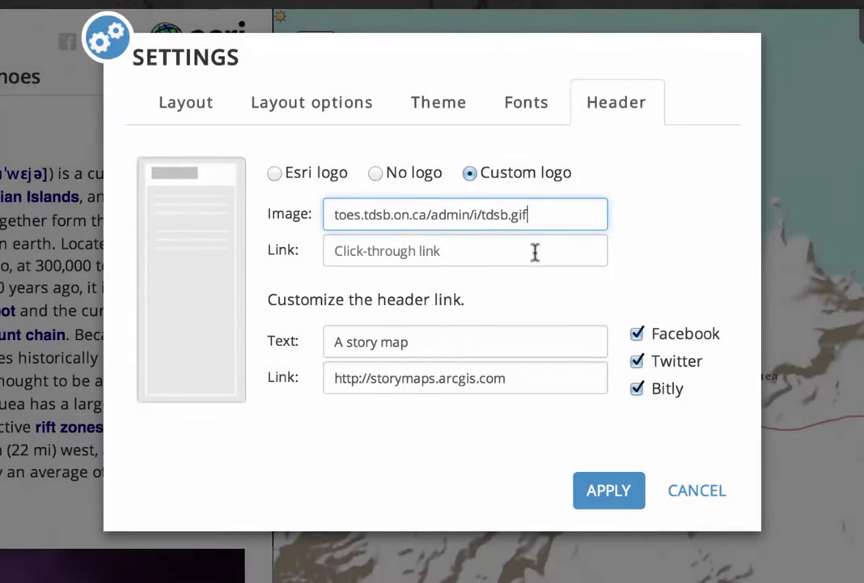
# - Link the logo to toes.tdsb.on.ca/day/tusc/programs/grade7/map_gis/
pyautogui.click(534, 251)
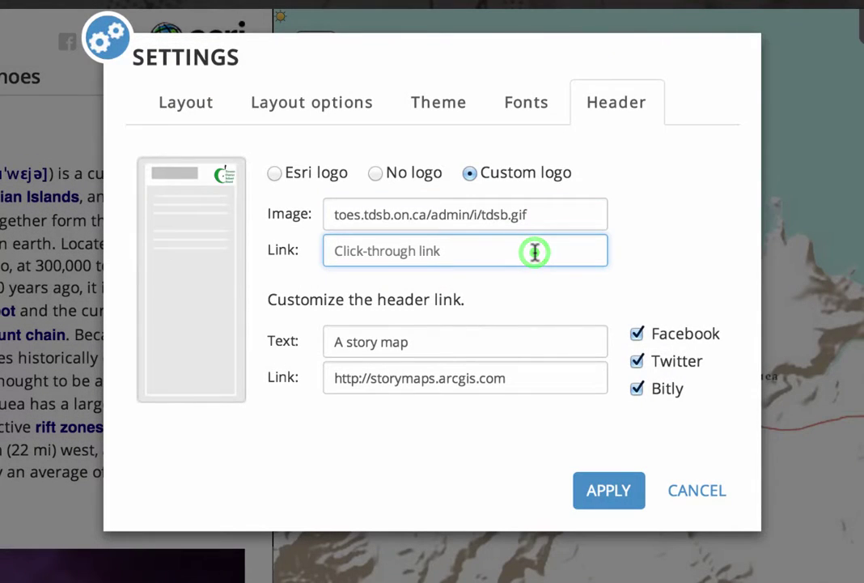
pyautogui.moveTo(334, 214); pyautogui.dragTo(435, 209)
pyautogui.hotkey('ctrl', 'c')
pyautogui.click(391, 257)
pyautogui.hotkey('ctrl', 'v')
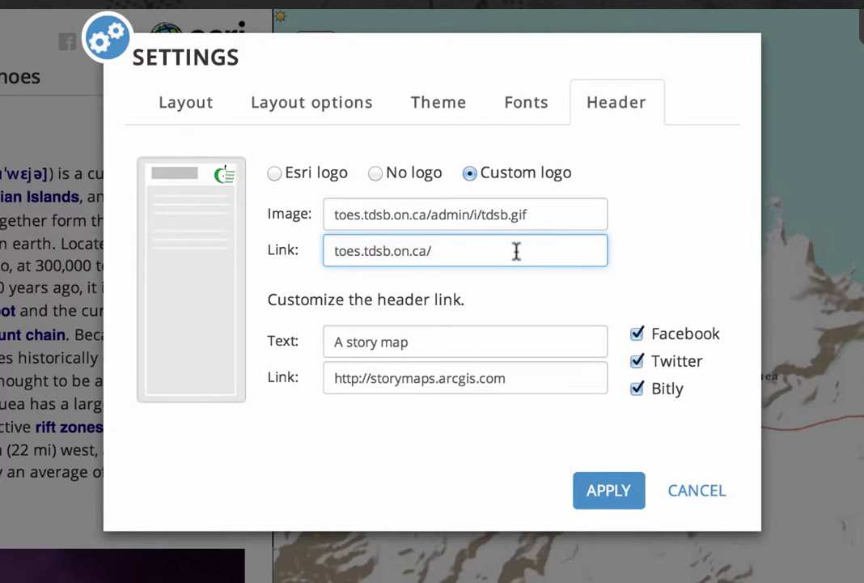
pyautogui.write('day/tusc/pro')
pyautogui.write('grams/')
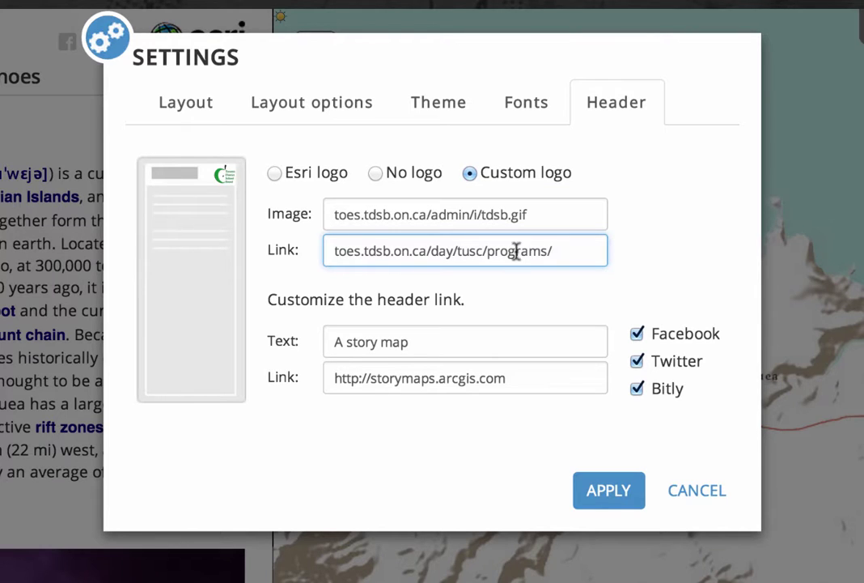
pyautogui.write('grade7/map_gis')
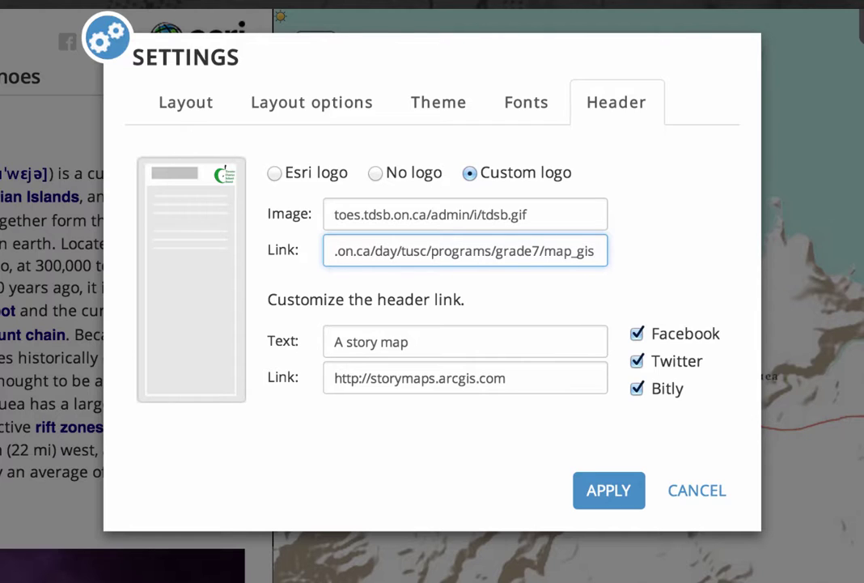
pyautogui.write('/')
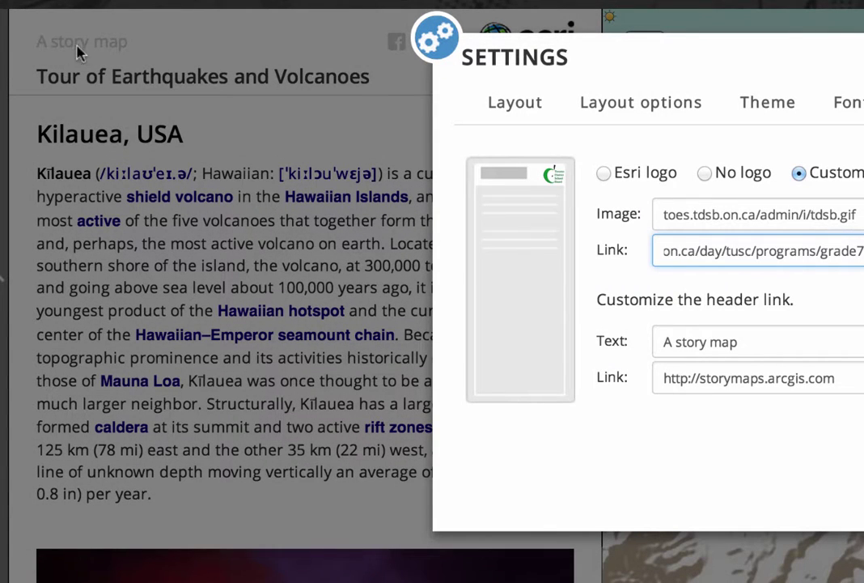
# - Add the authors' names to the header credit text and apply the settings
pyautogui.click(757, 343)
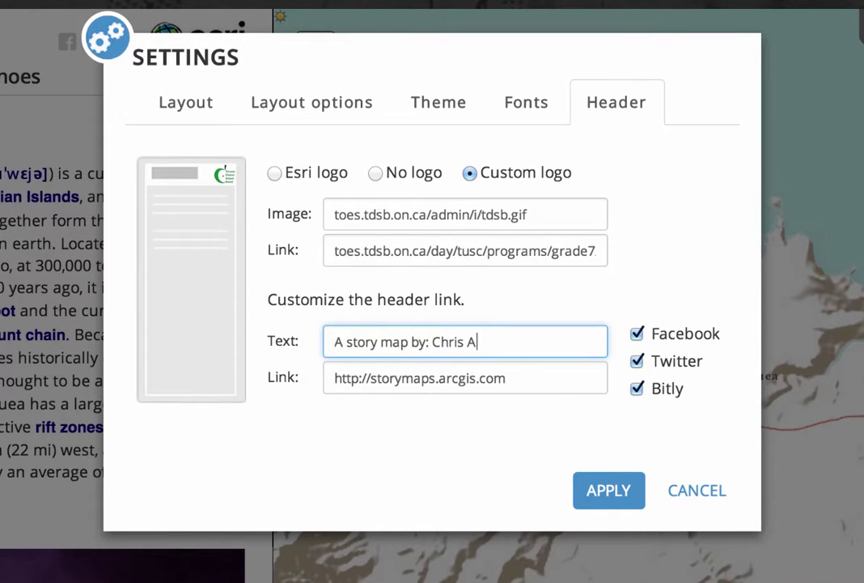
pyautogui.press('BackSpace')
pyautogui.press('BackSpace')
pyautogui.write('and ')
pyautogui.write('Pa')
pyautogui.click(609, 494)
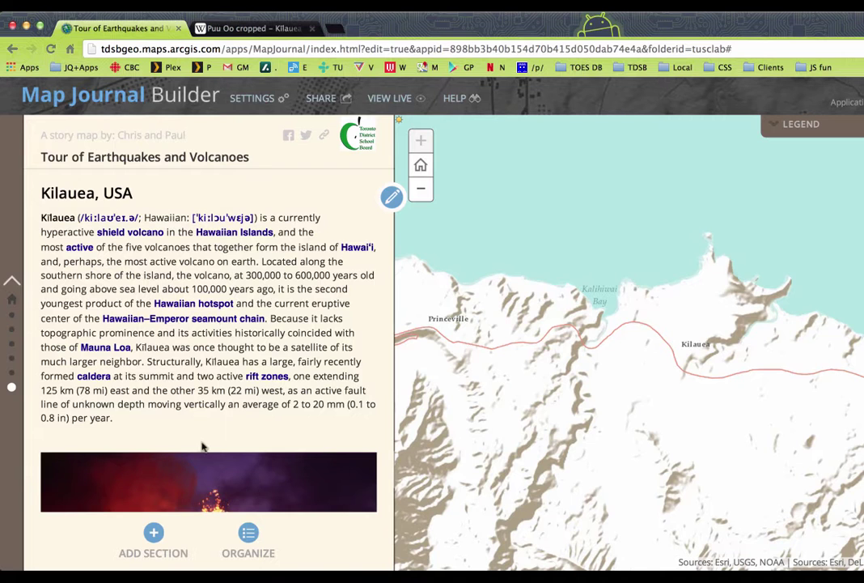
# - Start a new section whose main stage shows the Wikipedia web page, fitted
pyautogui.click(154, 534)
pyautogui.write('Sources')
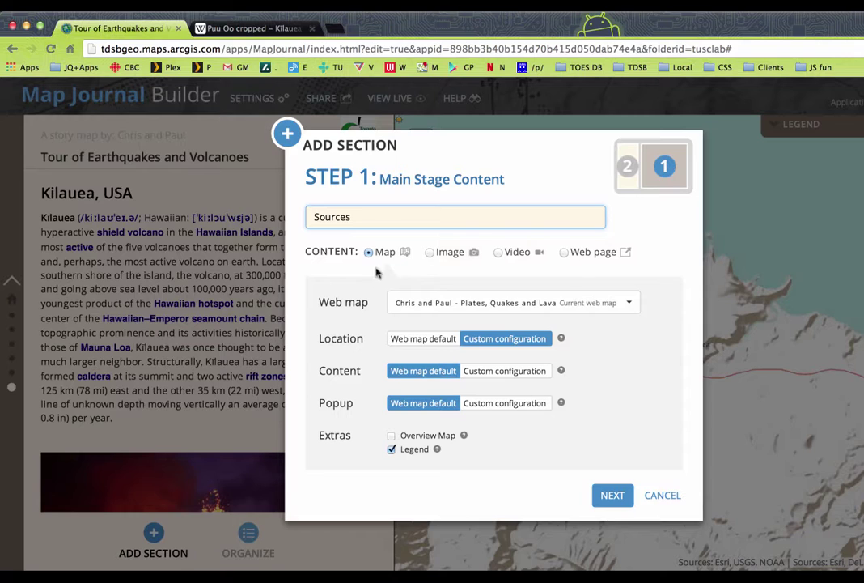
pyautogui.click(564, 252)
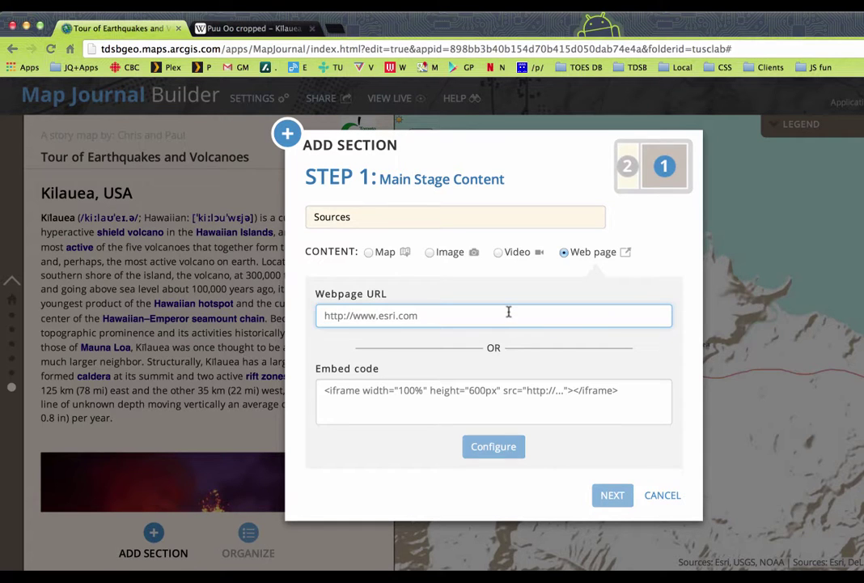
pyautogui.write('wiki')
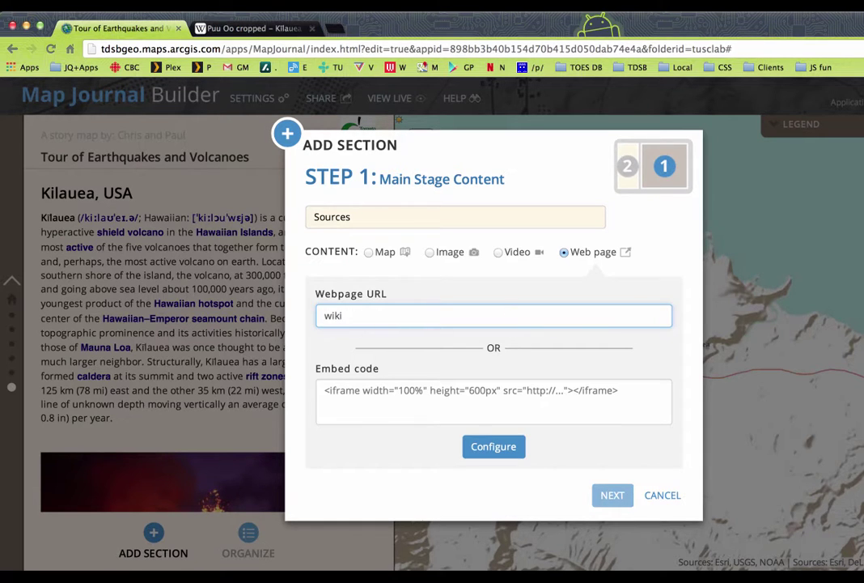
pyautogui.write('pedia.org')
pyautogui.click(503, 451)
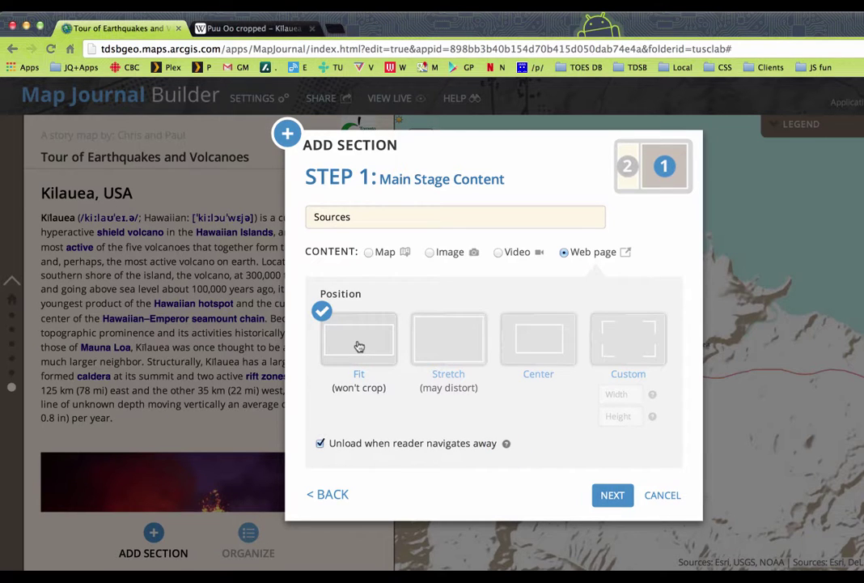
# - Write 'All content from Wikipedia.org.' as the side text and add the Sources section
pyautogui.click(612, 496)
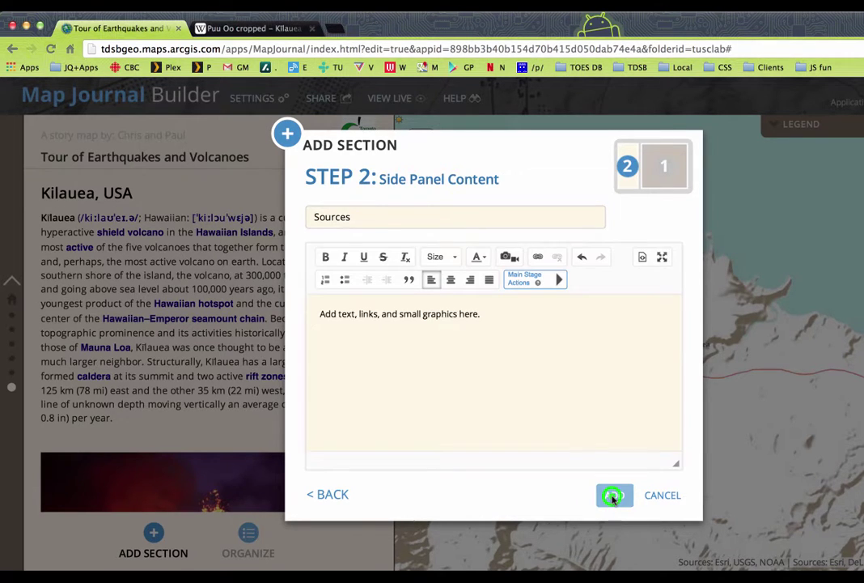
pyautogui.click(486, 314)
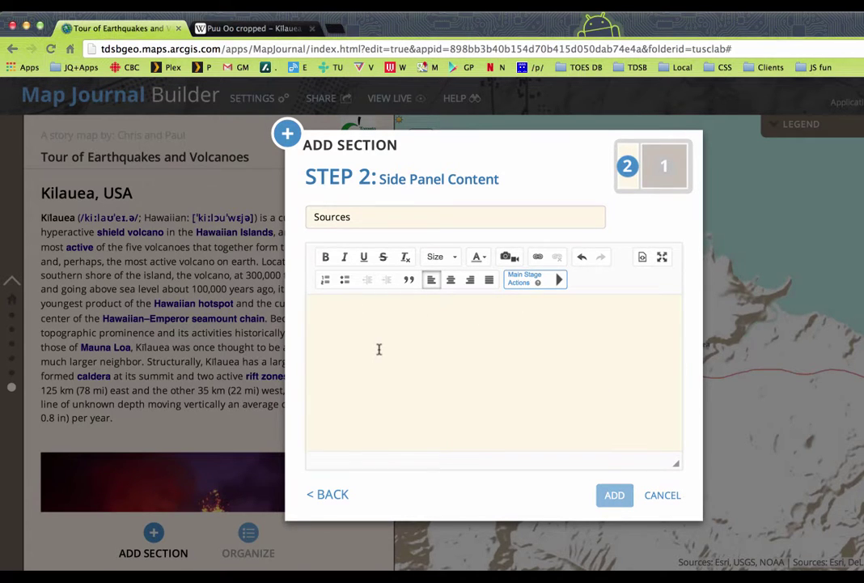
pyautogui.write('All content fr')
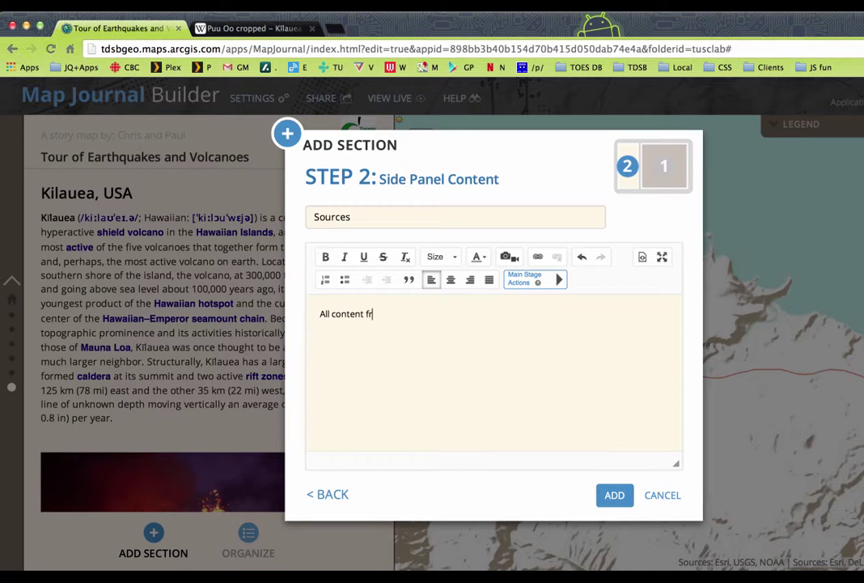
pyautogui.write('om Wikipedia.org')
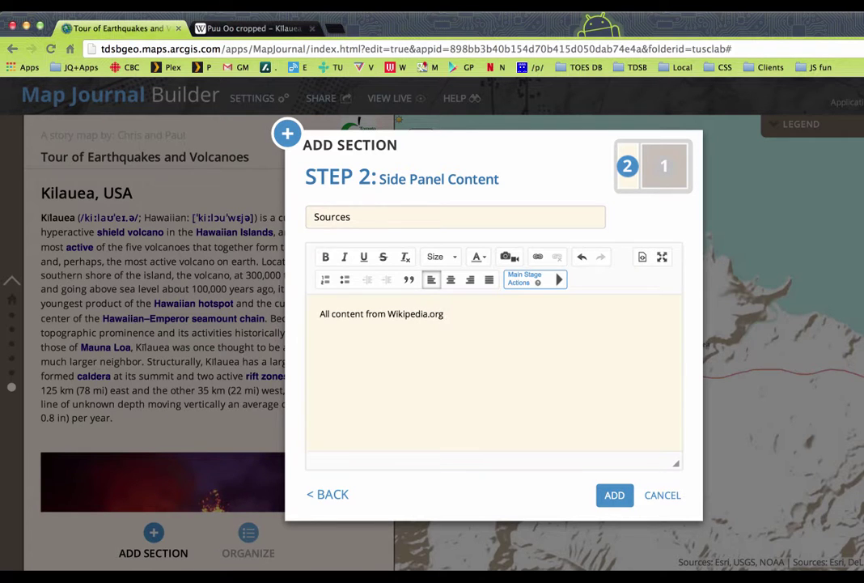
pyautogui.write('.')
pyautogui.click(617, 497)
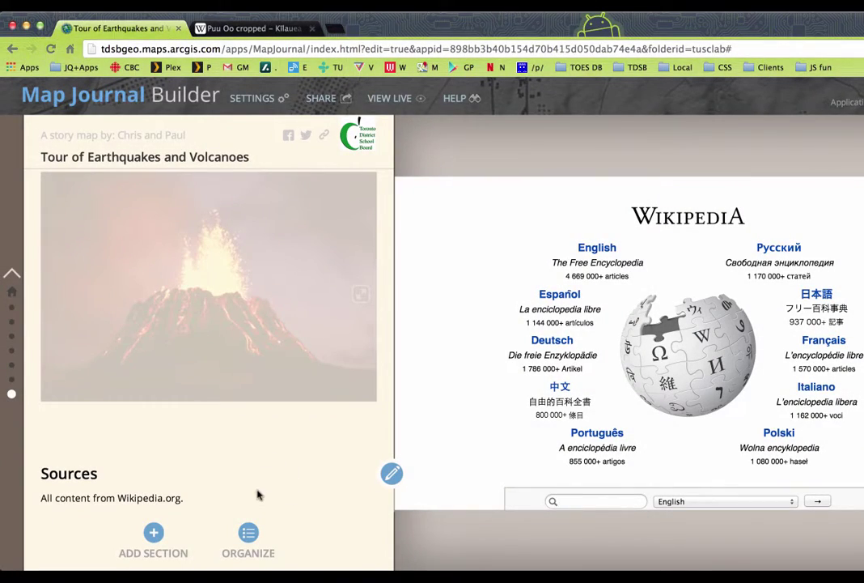
# - Move Mt. Etna below San Andreas Fault and Galeras below 1960 Chilean Earthquake, then apply
pyautogui.click(247, 533)
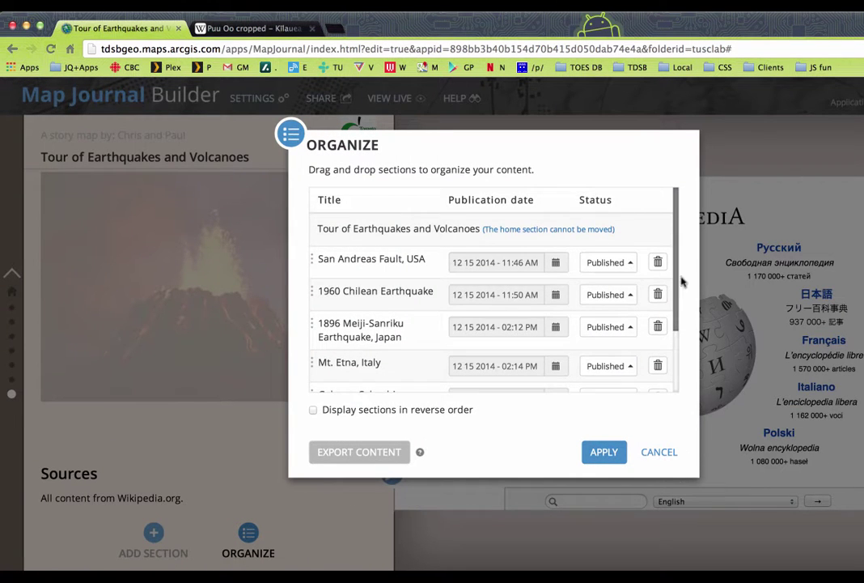
pyautogui.moveTo(677, 254); pyautogui.dragTo(679, 314)
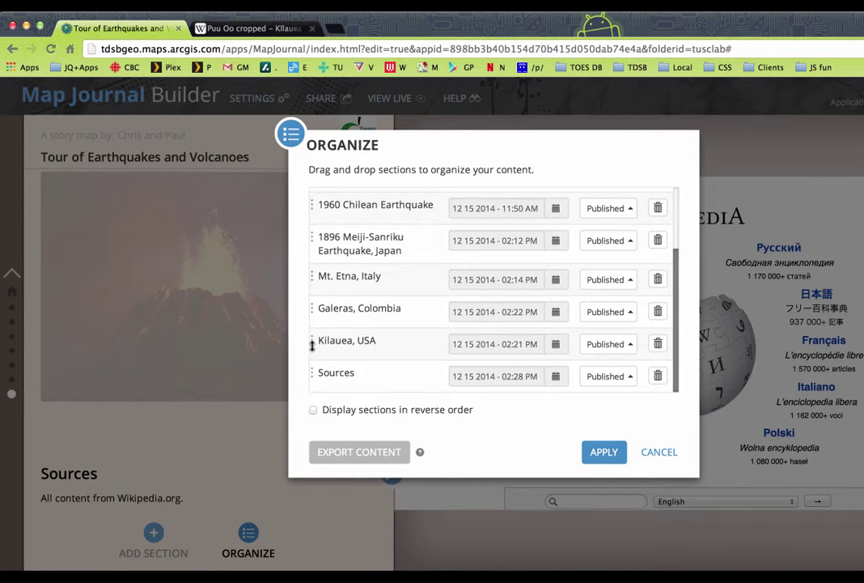
pyautogui.scroll(2, 420, 208)
pyautogui.scroll(1, 392, 234)
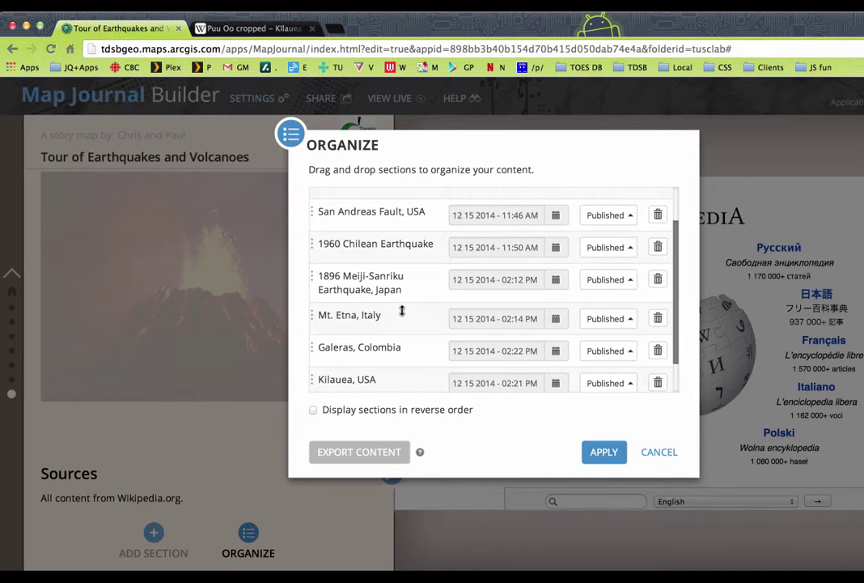
pyautogui.moveTo(313, 316); pyautogui.dragTo(321, 246)
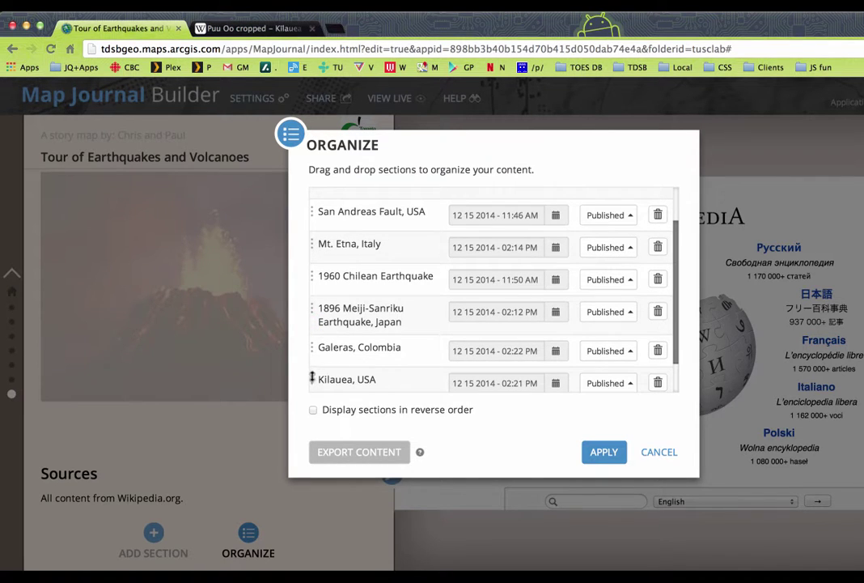
pyautogui.click(310, 347)
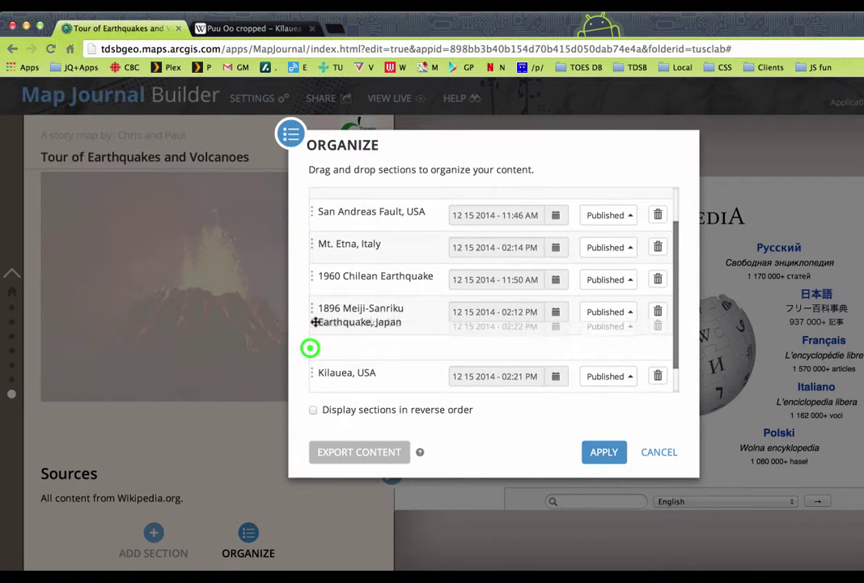
pyautogui.moveTo(310, 347); pyautogui.dragTo(316, 305)
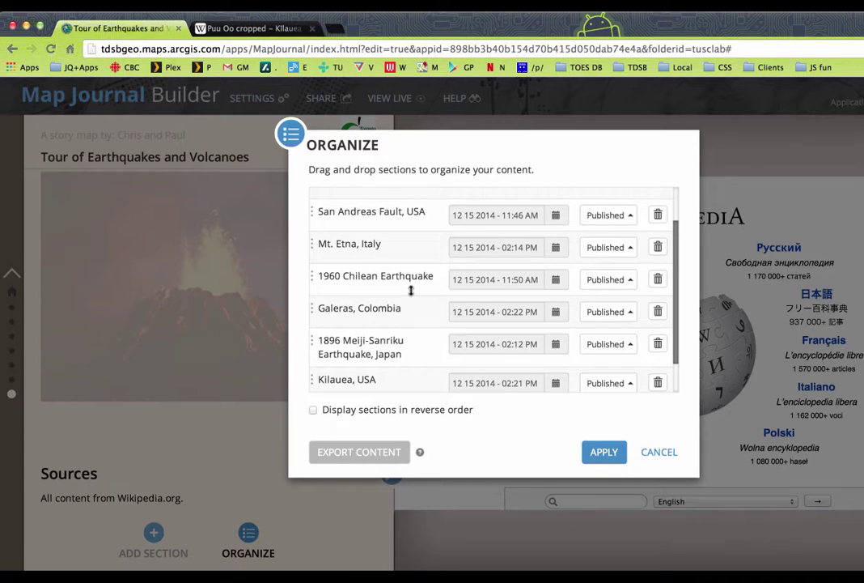
pyautogui.scroll(-1, 396, 272)
pyautogui.scroll(-1, 337, 344)
pyautogui.scroll(-2, 353, 338)
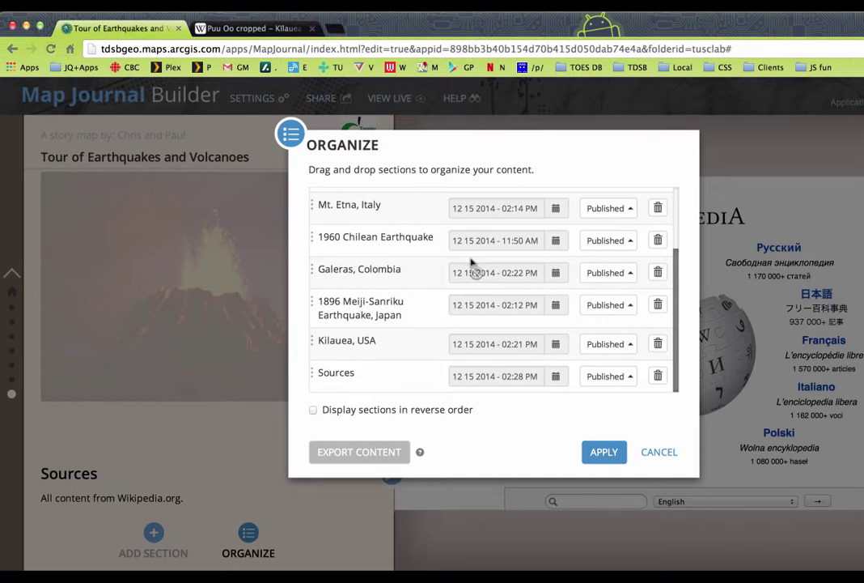
pyautogui.click(604, 453)
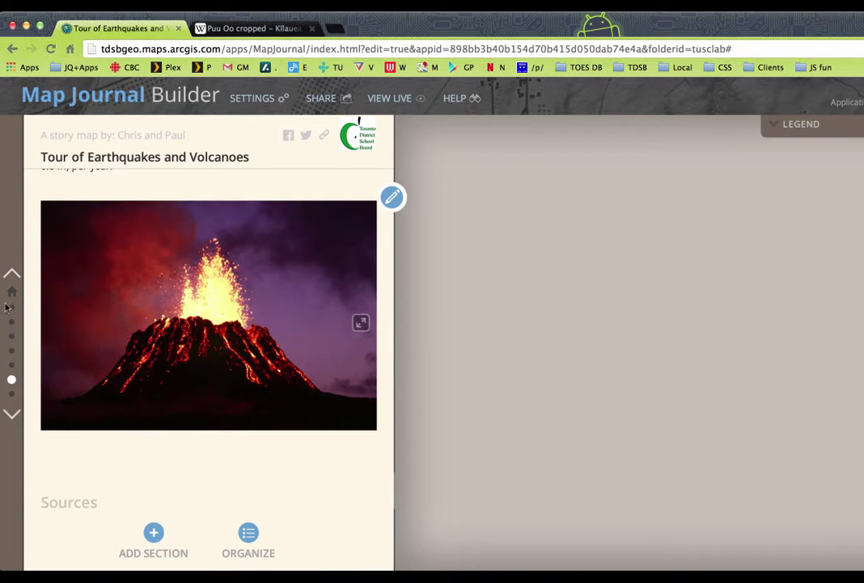
# - Step through the sections up to the 1960 Chilean Earthquake and save the story map
pyautogui.click(12, 293)
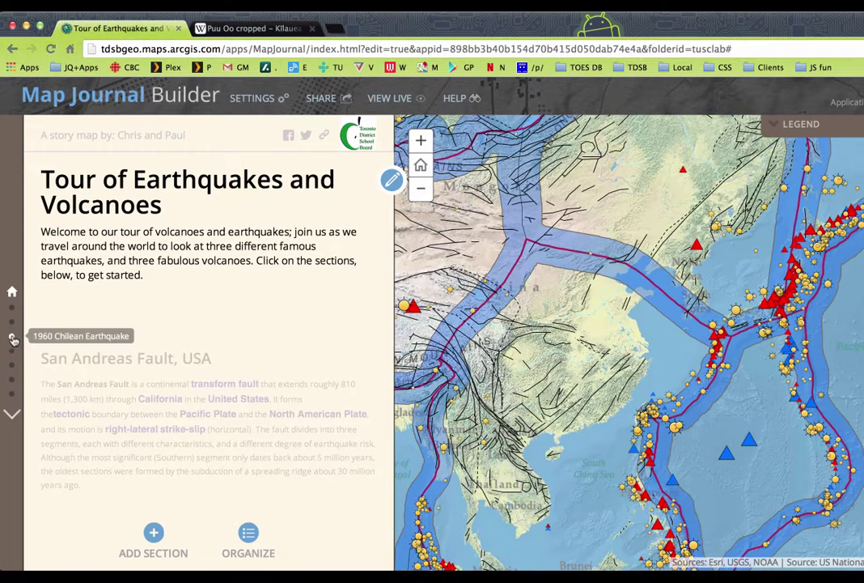
pyautogui.click(12, 308)
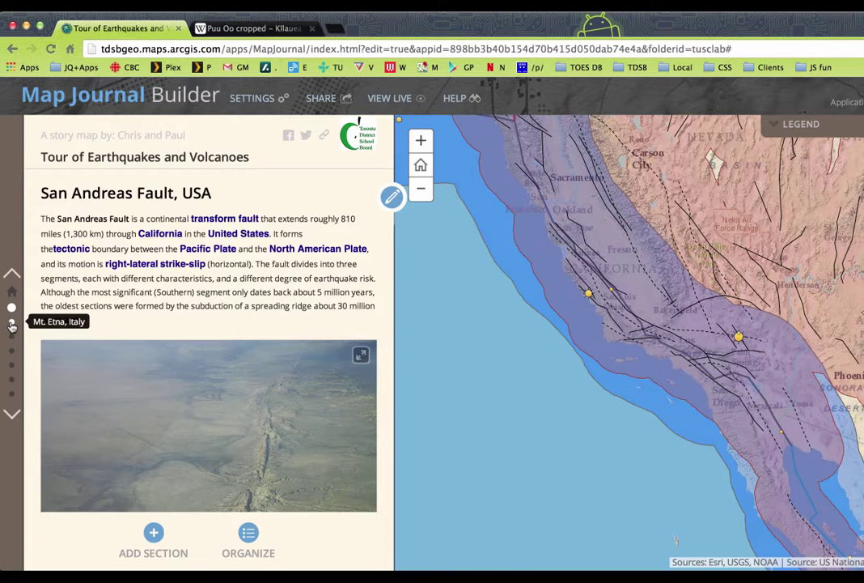
pyautogui.click(12, 324)
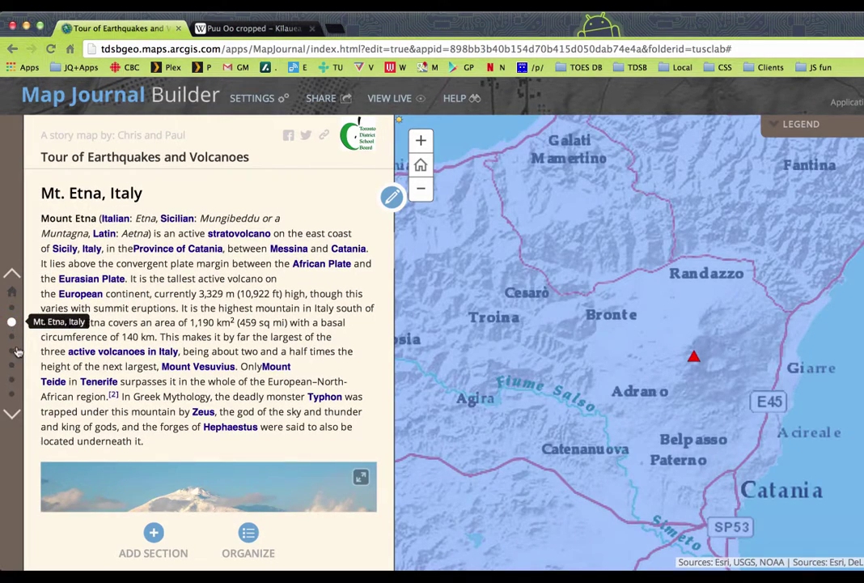
pyautogui.click(12, 336)
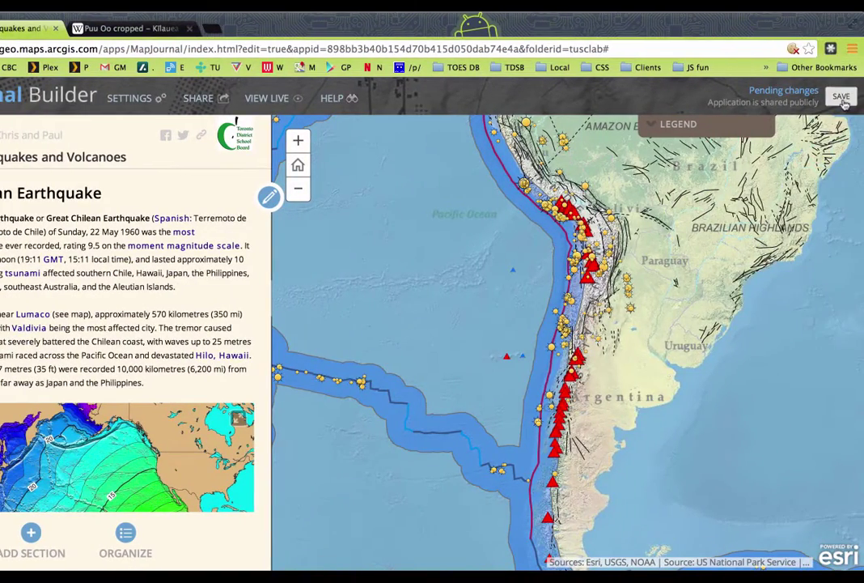
pyautogui.click(842, 97)
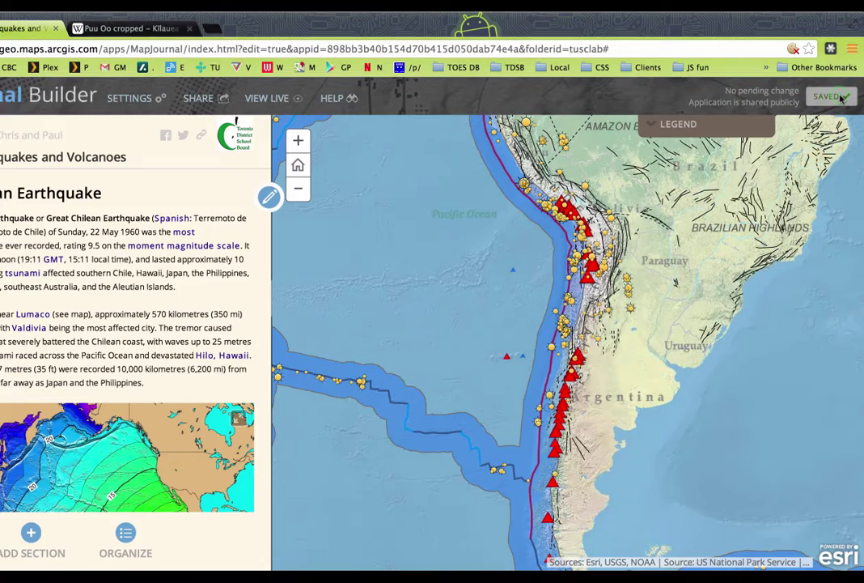